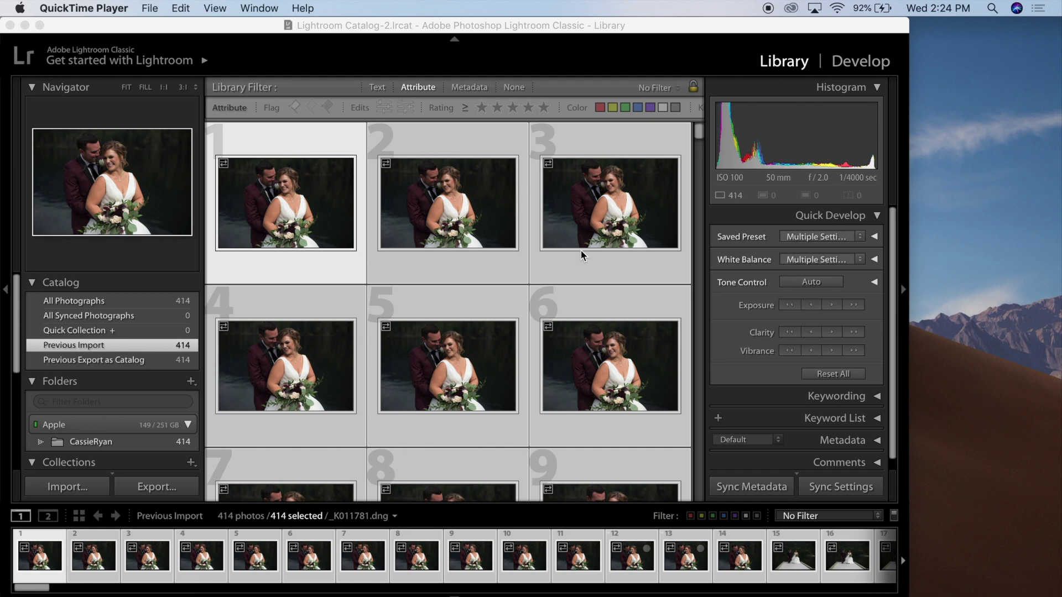
Select all 414 Previous Import photos in the Library grid with Cmd+A.
click(334, 275)
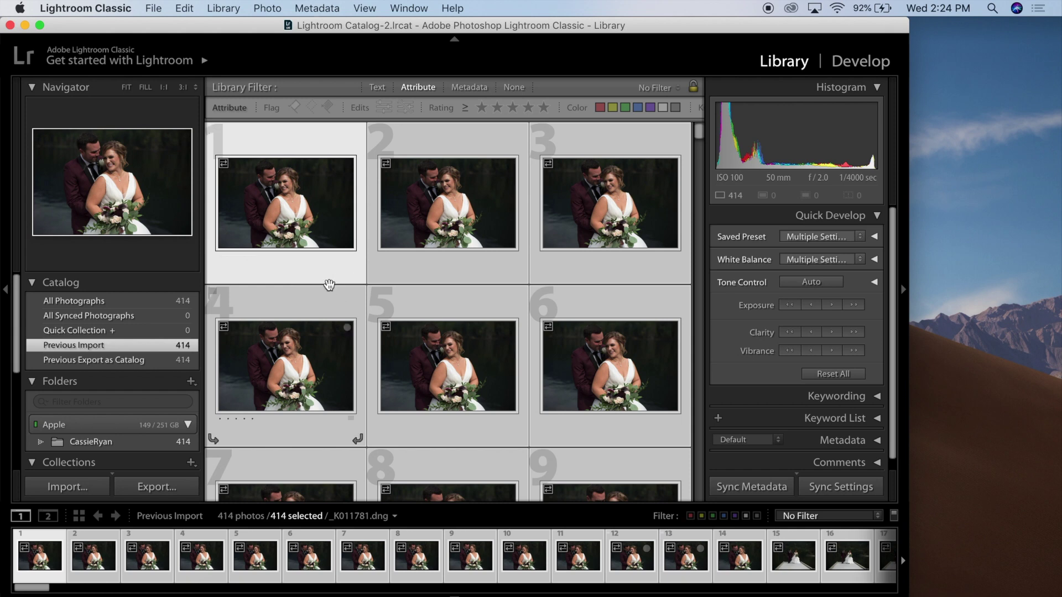
click(331, 279)
click(379, 273)
click(323, 266)
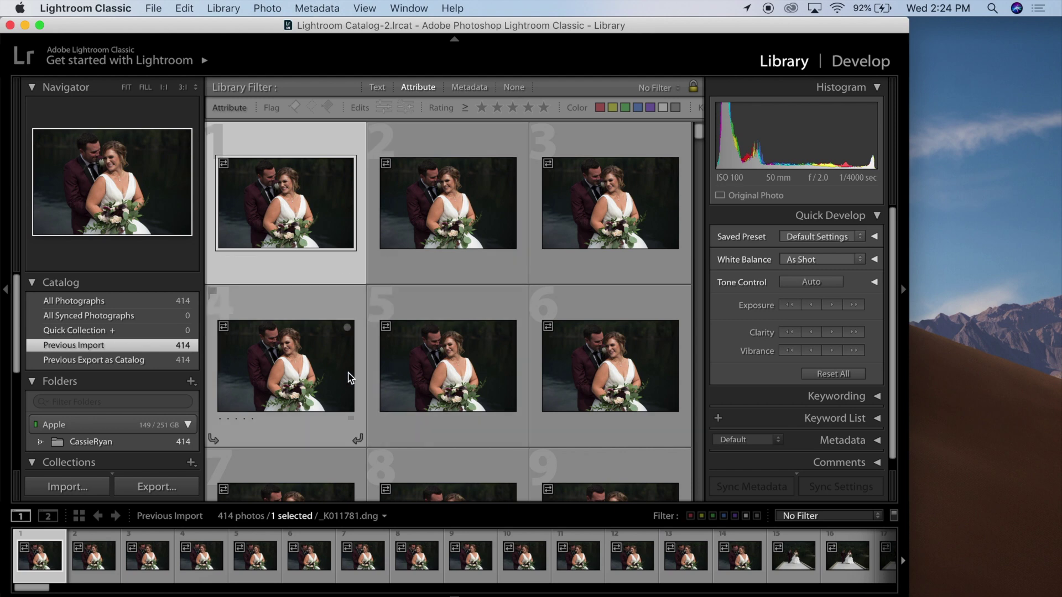
key(super+a)
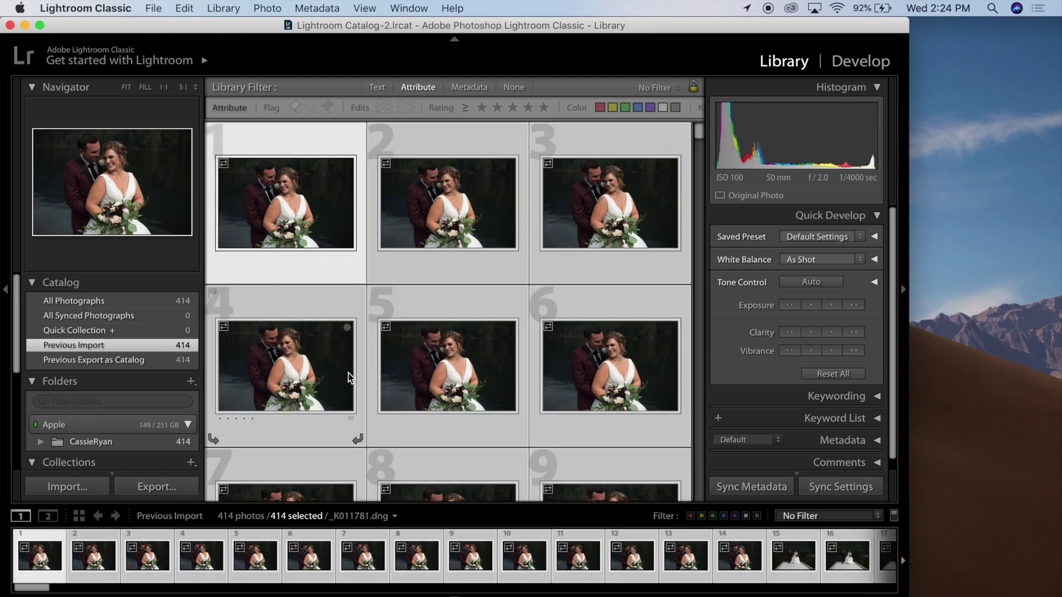
click(184, 8)
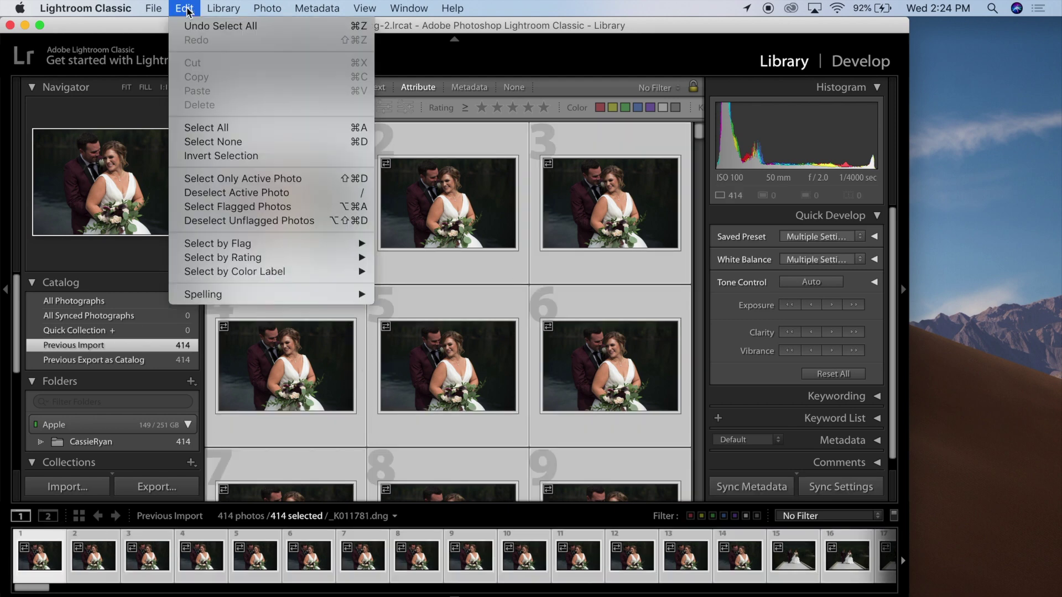
Invert the photo selection and decline the offer to build Smart Previews for 414 photos.
click(240, 159)
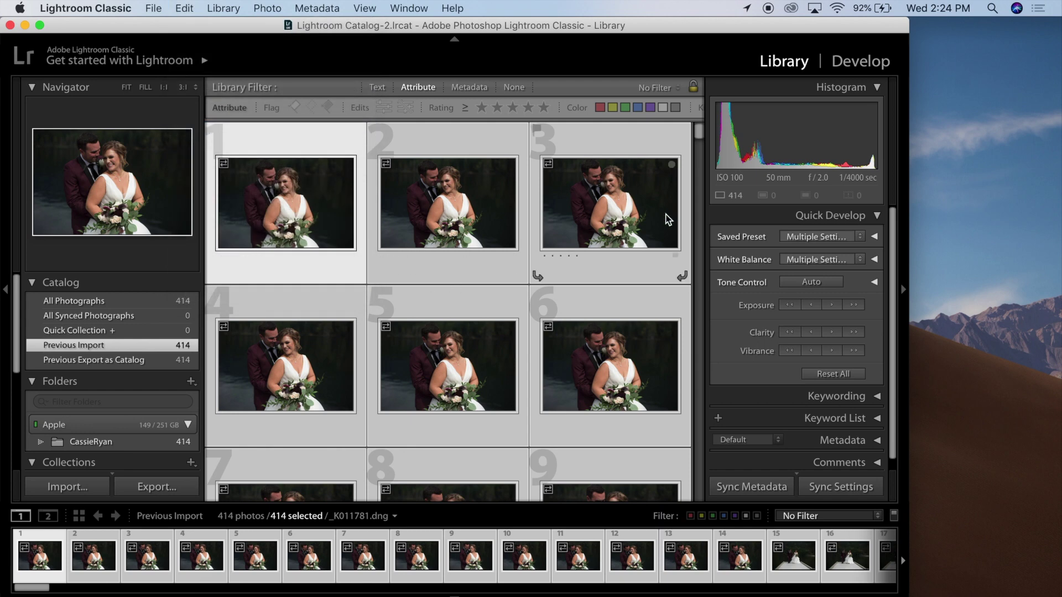
click(721, 195)
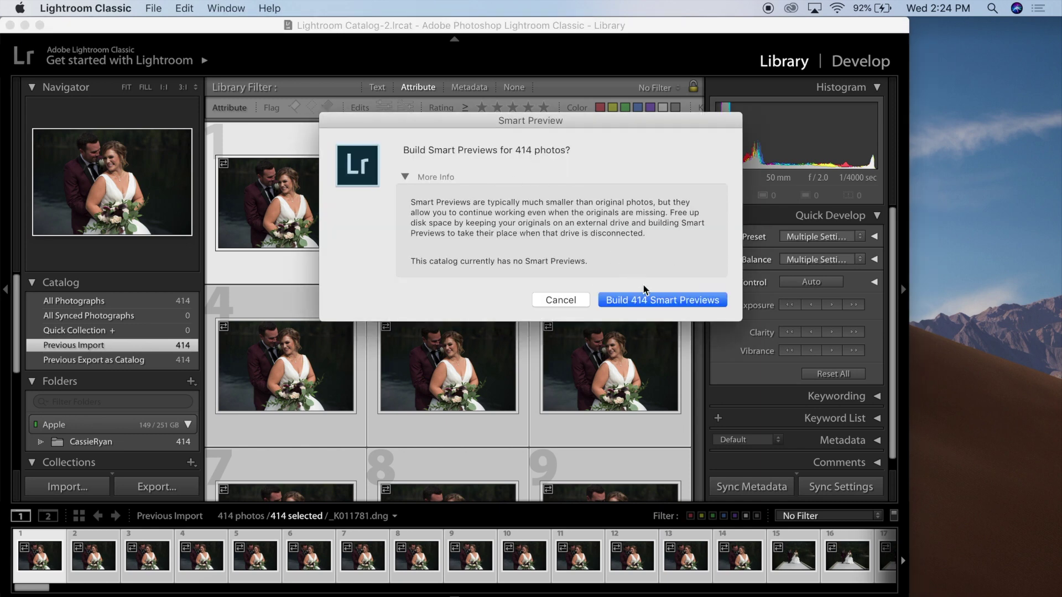
click(560, 299)
click(184, 8)
Build Smart Previews for the 414 selected photos via Library > Previews and acknowledge completion.
mouse_move(220, 10)
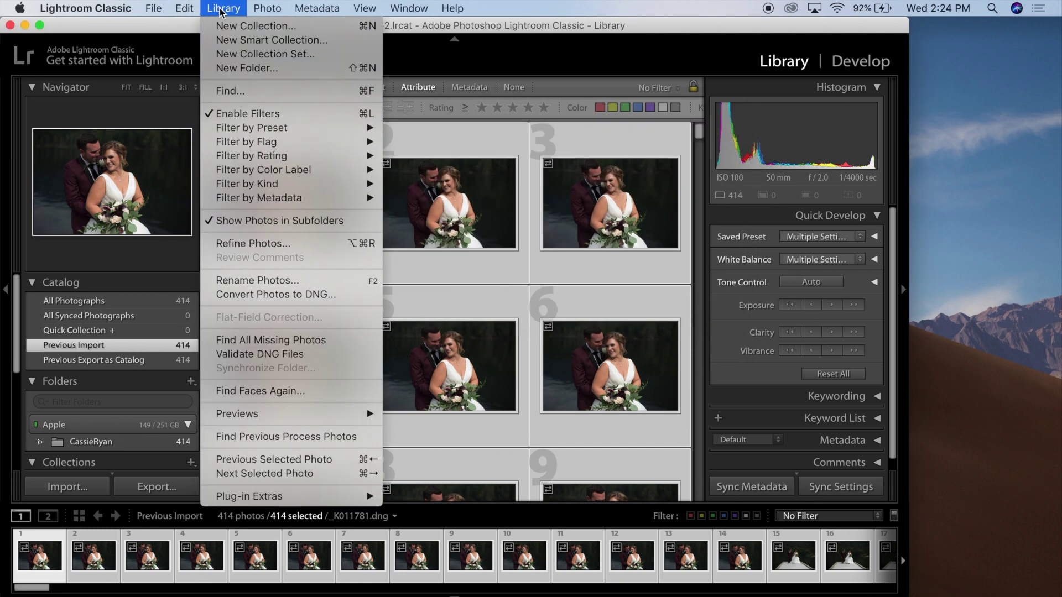
mouse_move(309, 414)
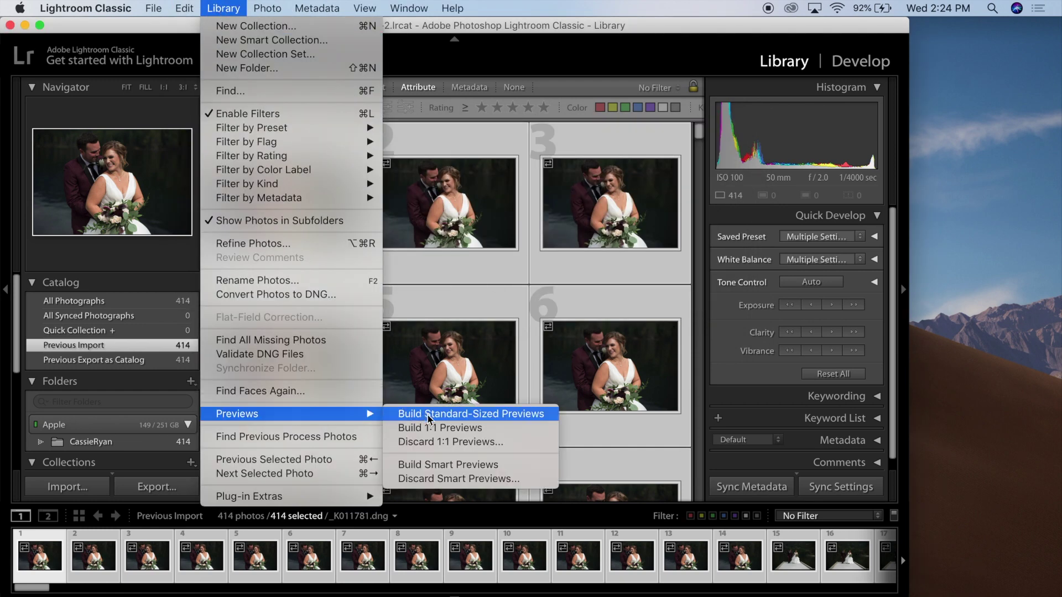
click(437, 465)
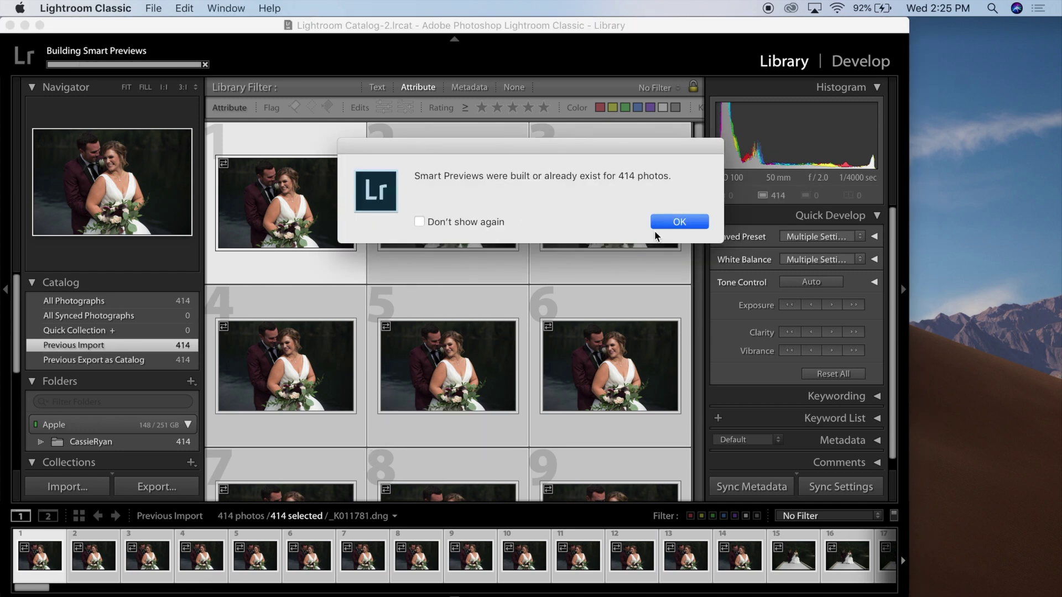
click(679, 222)
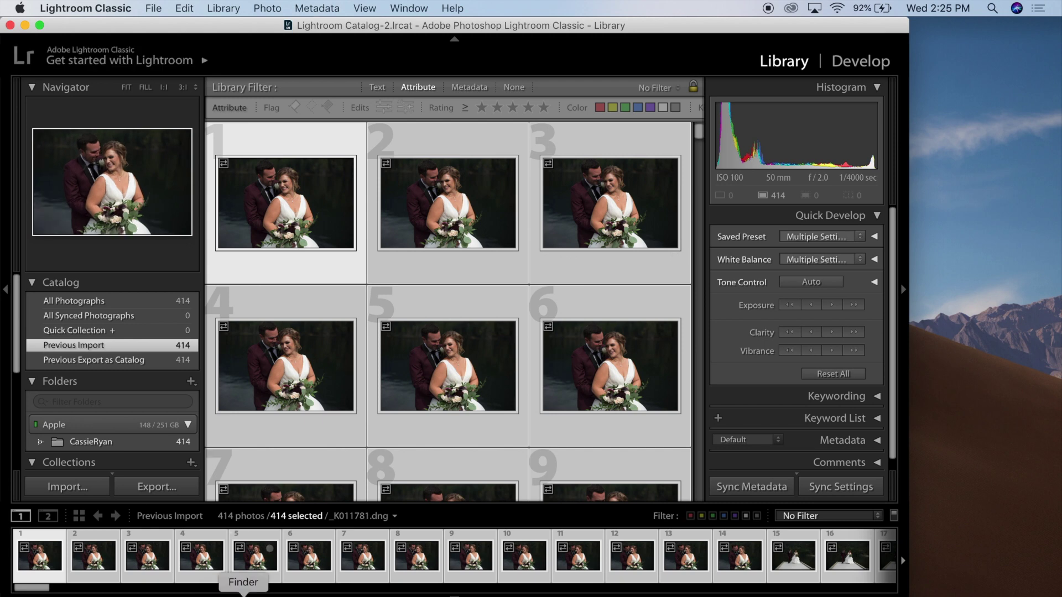
Compress the Smart Previews .lrdata and Lightroom Catalog-2.lrcat files together into Archive.zip.
click(243, 596)
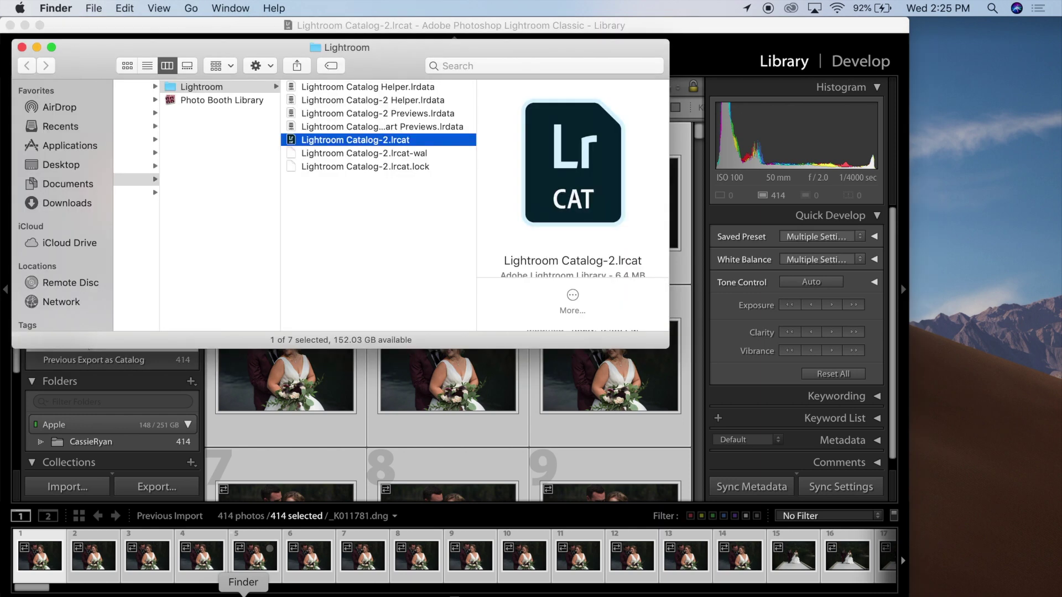
drag(476, 166, 524, 166)
click(384, 128)
click(381, 139)
click(371, 127)
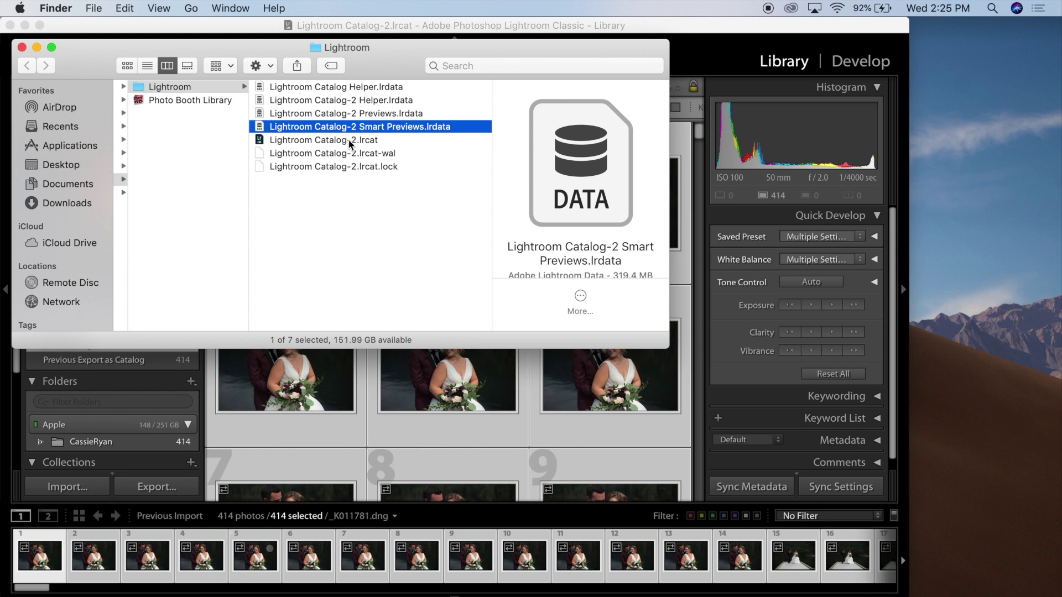
super+click(349, 140)
right_click(352, 142)
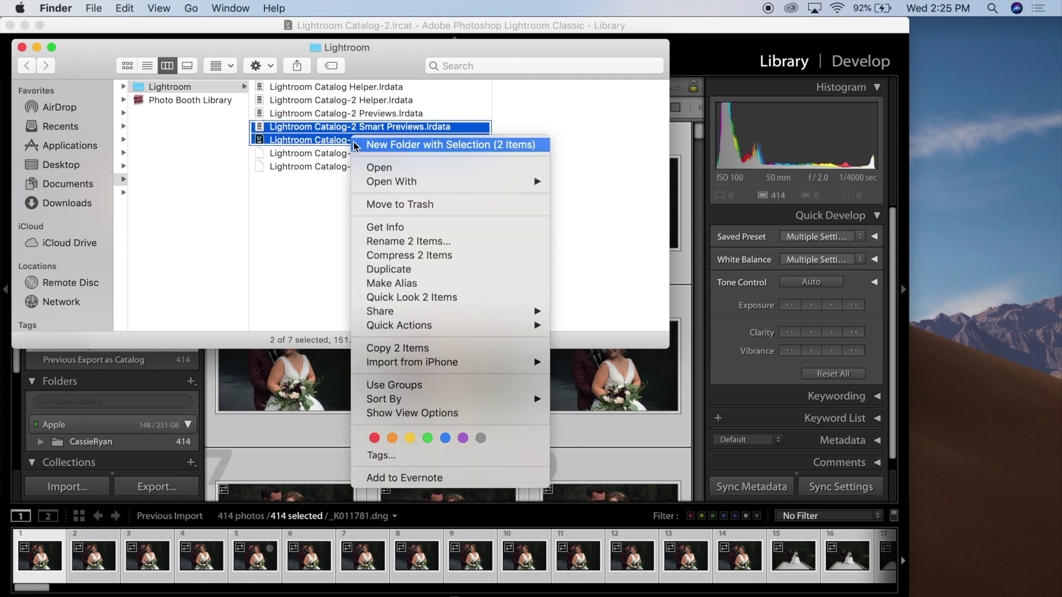
click(425, 257)
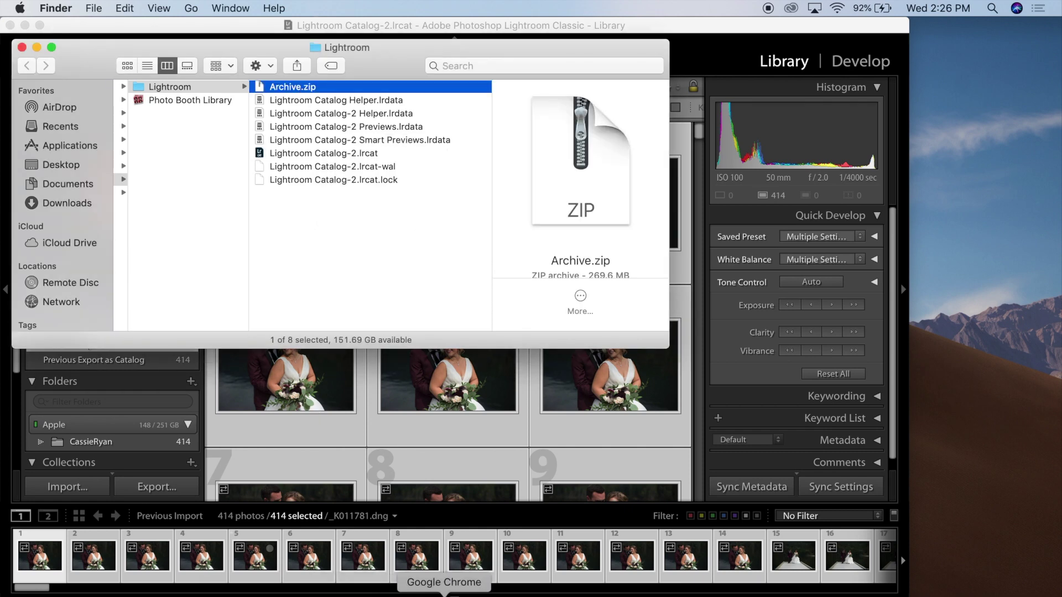
click(444, 593)
Drop Archive.zip into Post Partner's upload area, start the upload, then cancel it.
click(269, 591)
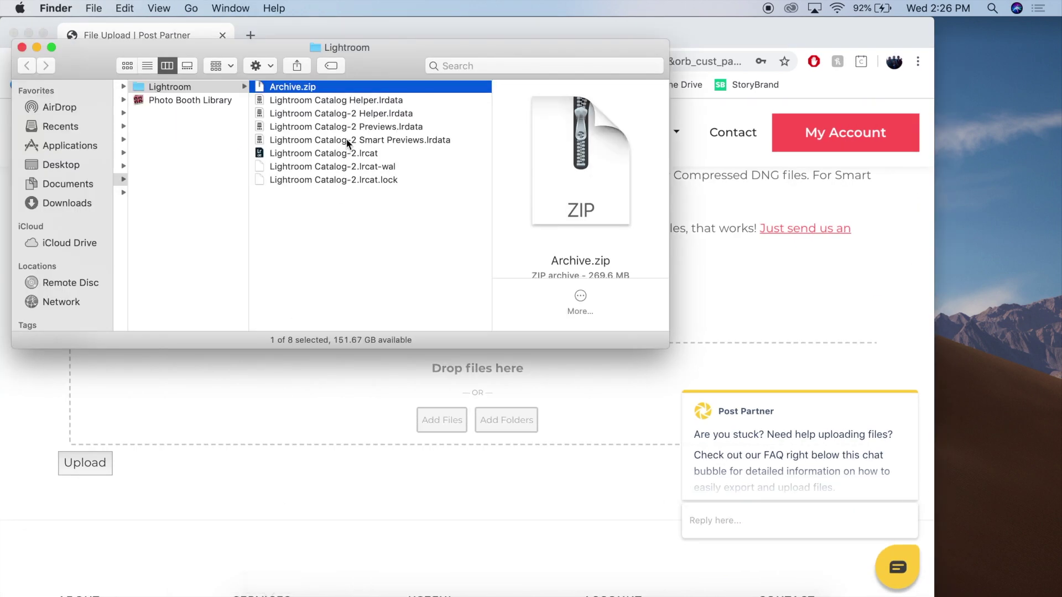
drag(299, 88, 437, 402)
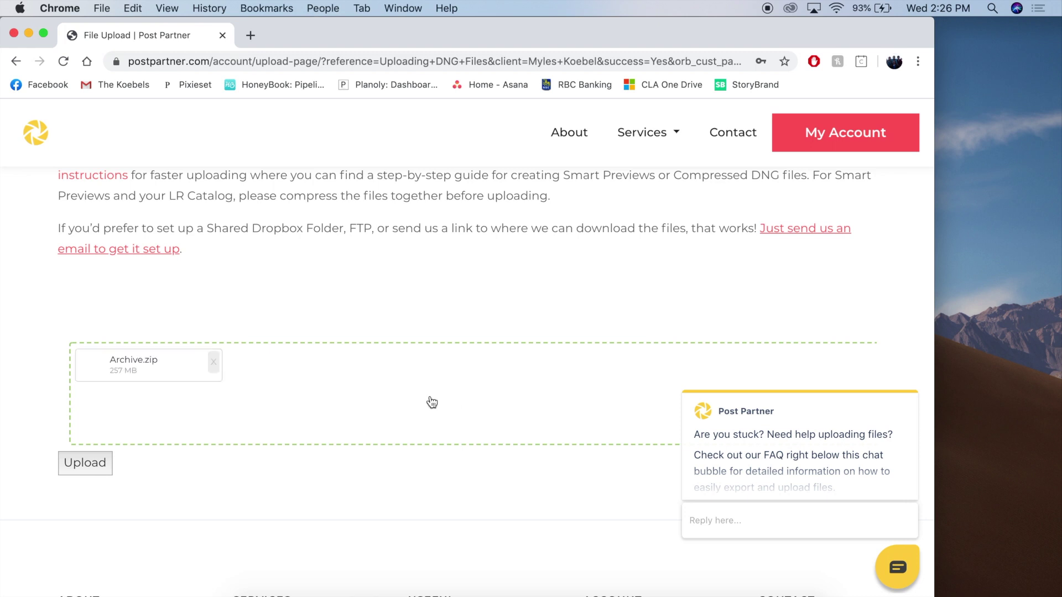
click(94, 463)
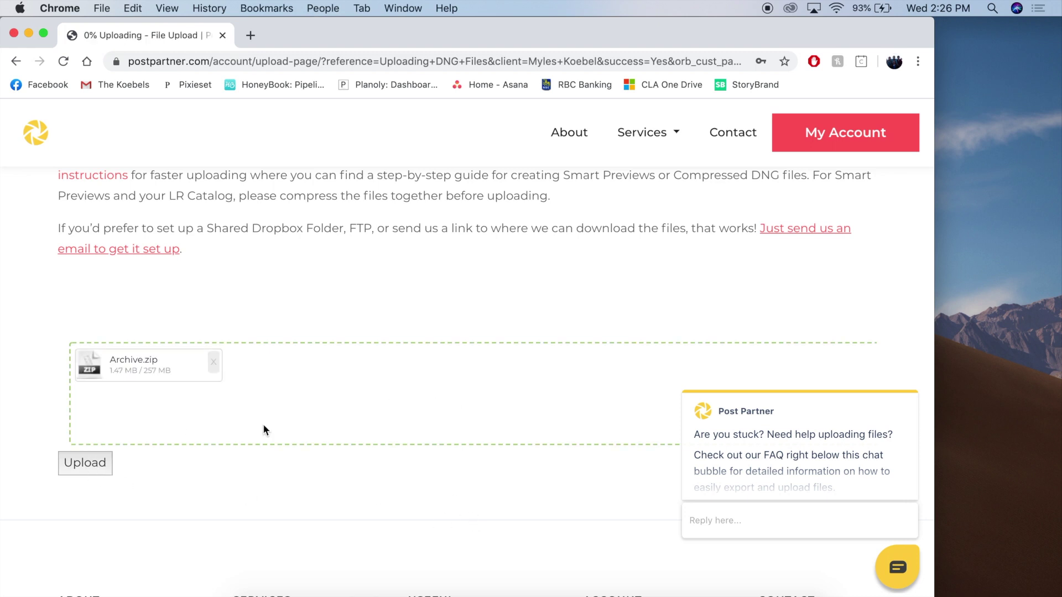
click(213, 366)
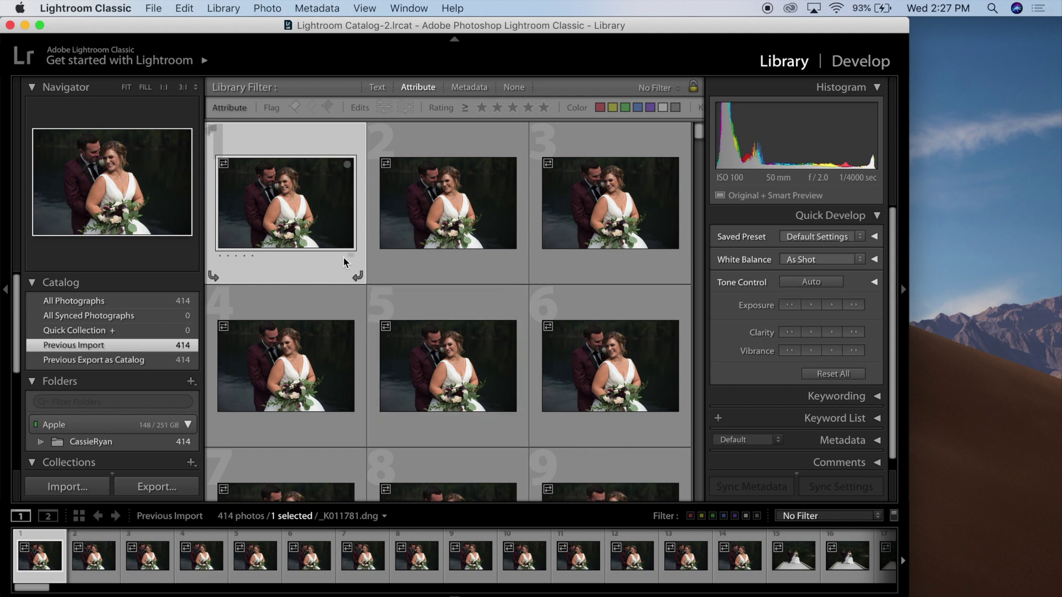
Select all 414 catalog photos and bring up the Export as Catalog options.
click(388, 256)
key(super+a)
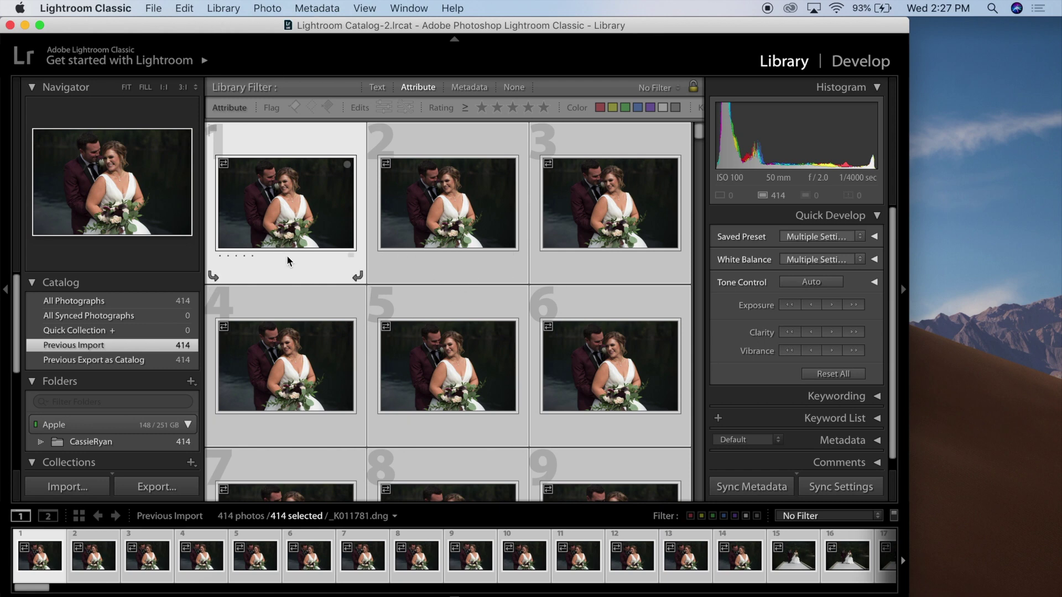
click(185, 8)
click(229, 132)
click(154, 8)
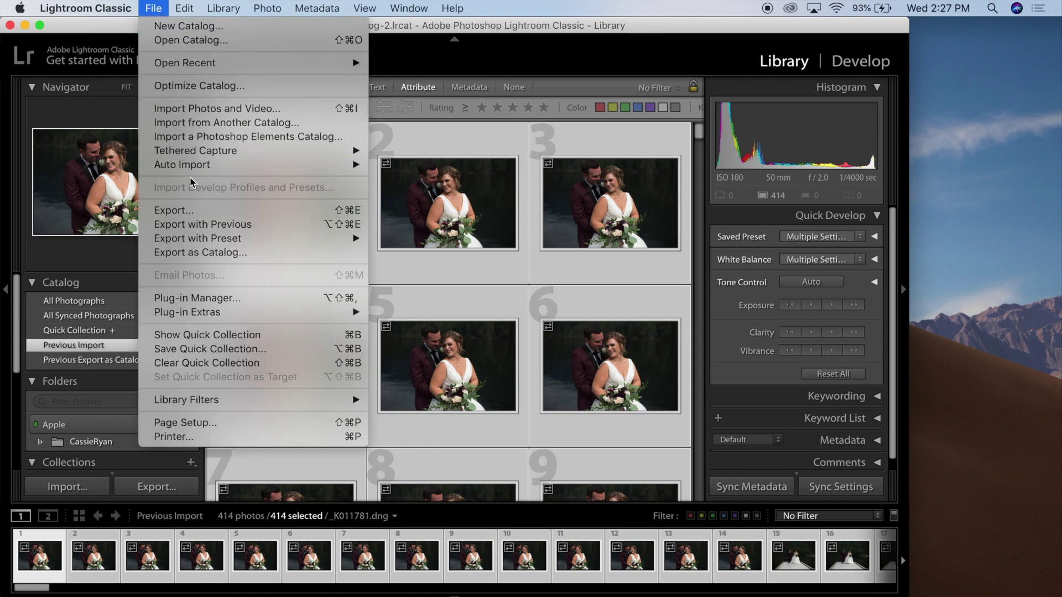
click(219, 254)
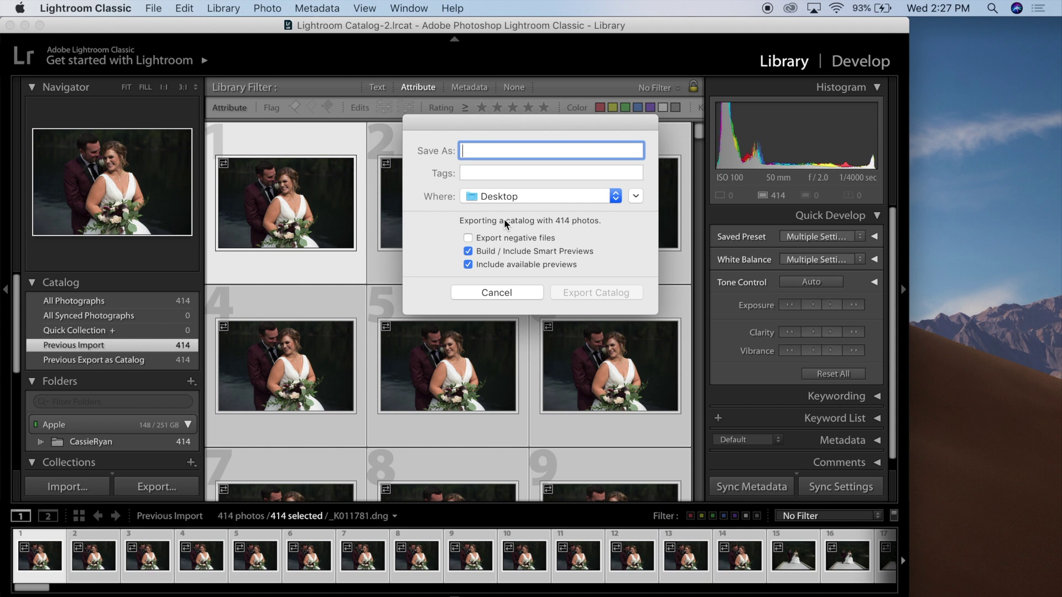
Export the catalog as CassieRyan to the Desktop, including Smart Previews.
text(CassieRyan)
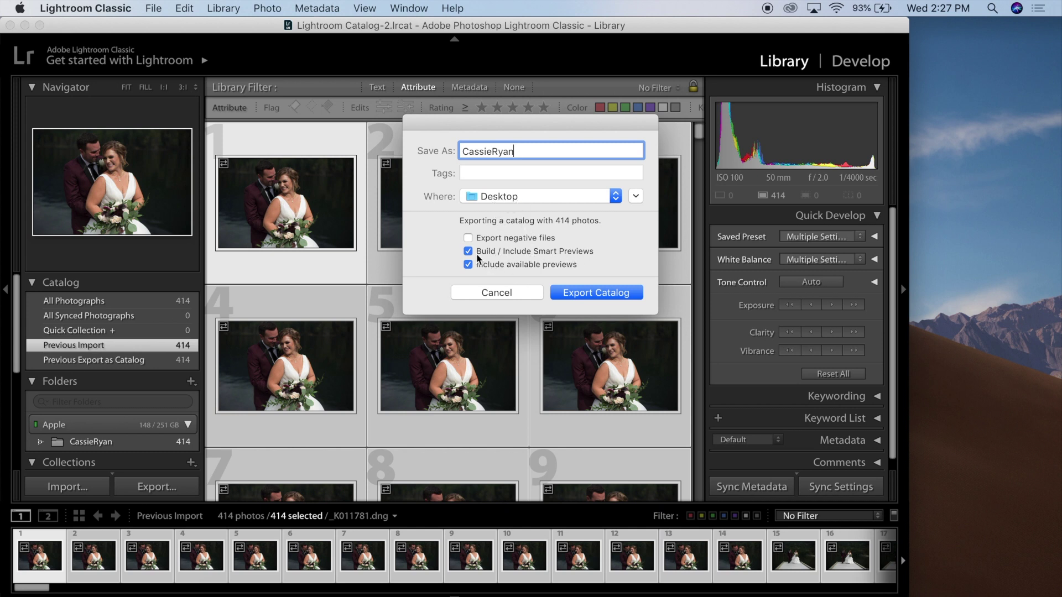
click(579, 296)
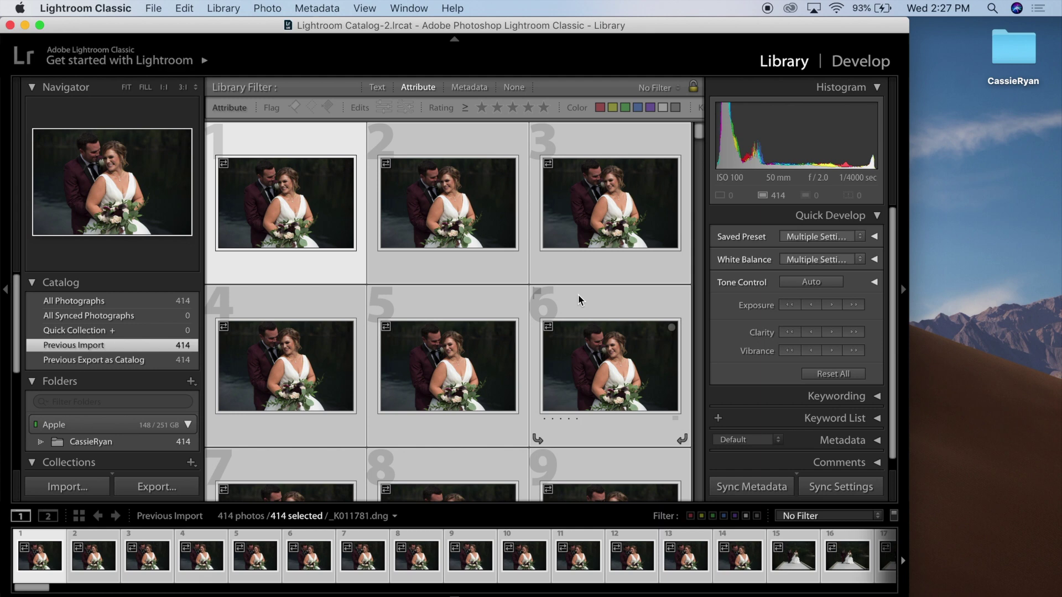
double_click(1014, 50)
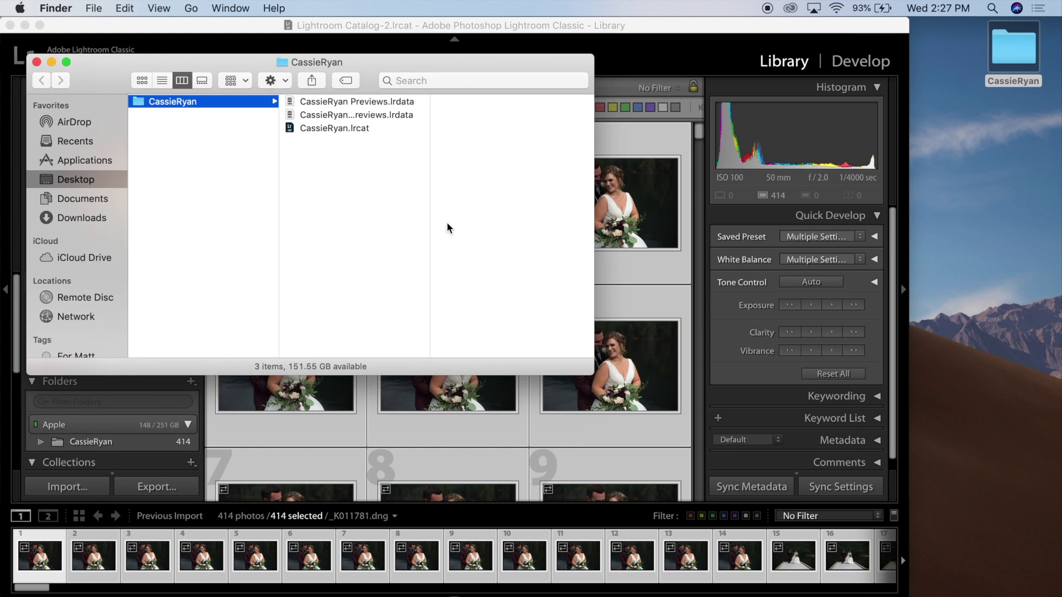
drag(431, 217, 486, 216)
click(356, 128)
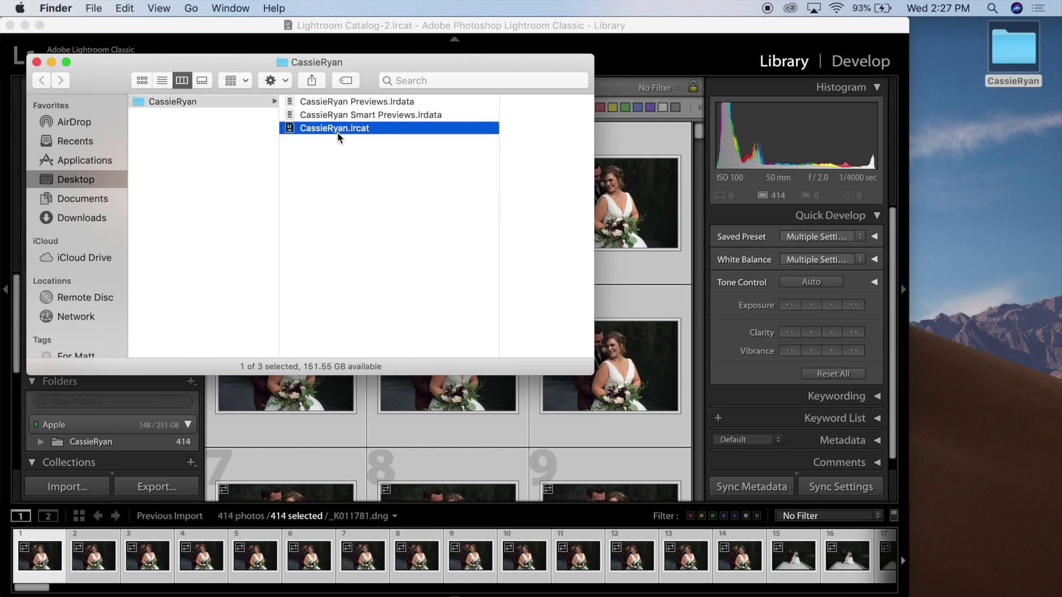
click(321, 116)
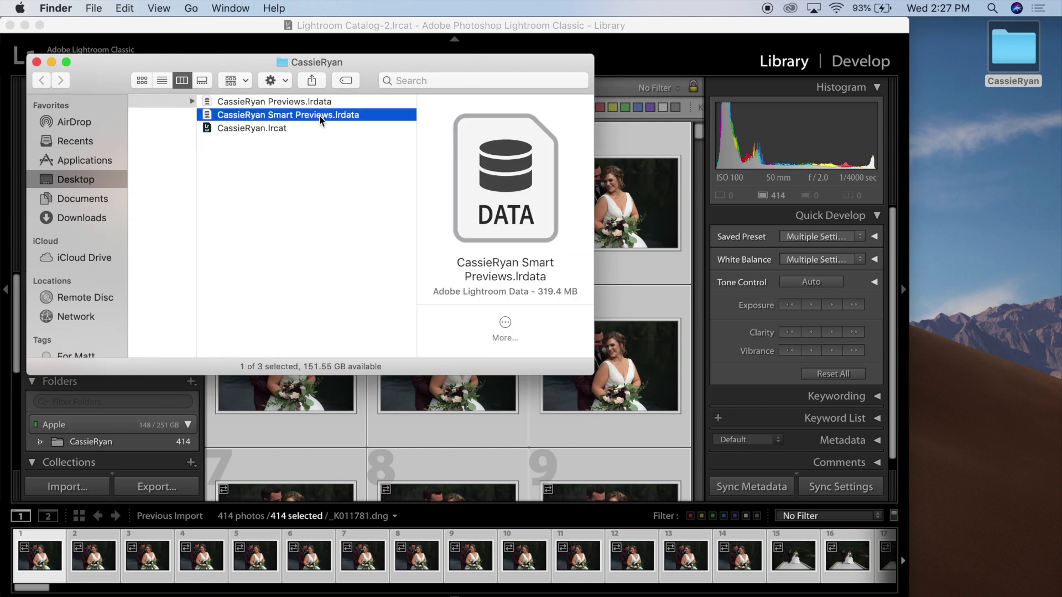
click(37, 62)
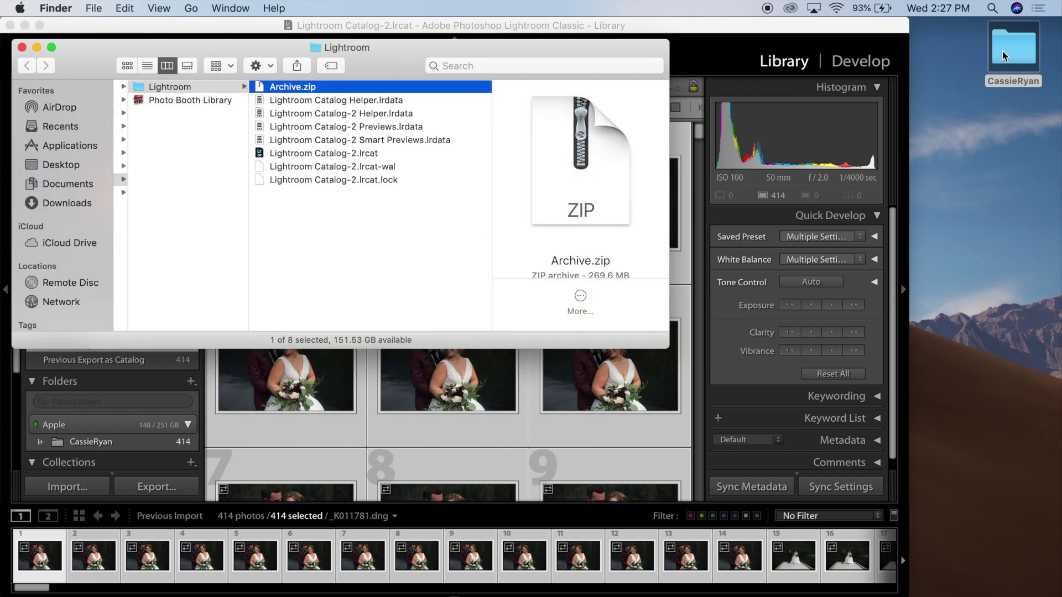
click(22, 47)
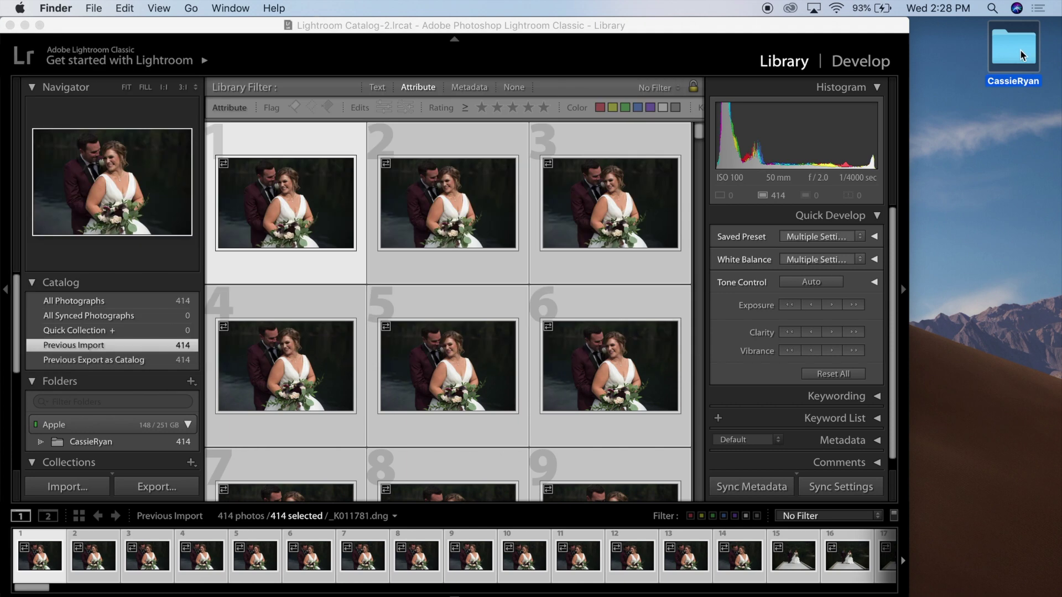
right_click(1020, 48)
click(977, 134)
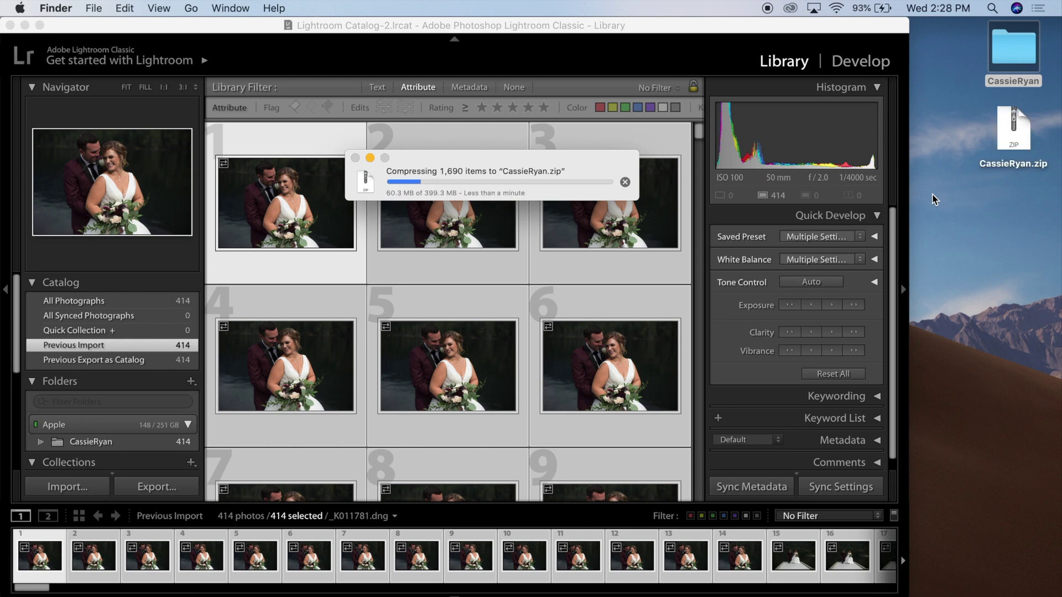
drag(539, 155, 846, 127)
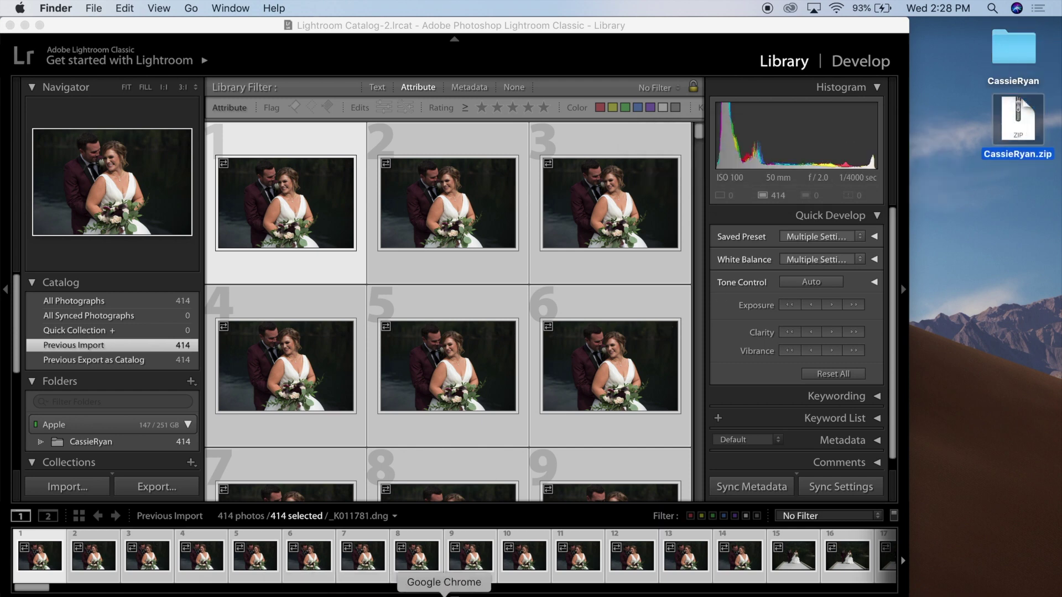
click(427, 588)
drag(1004, 117, 418, 380)
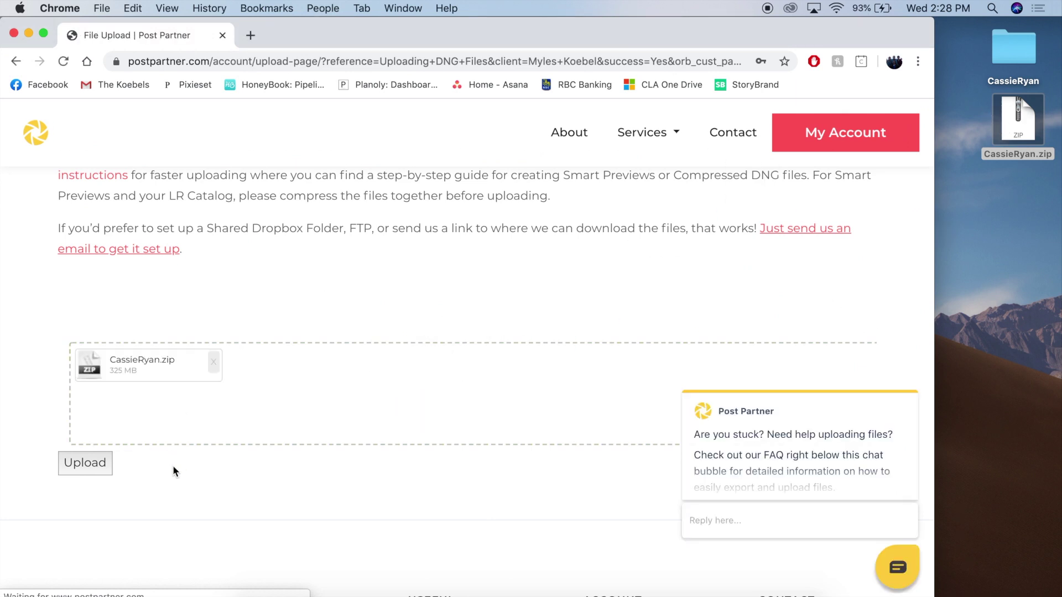
click(80, 467)
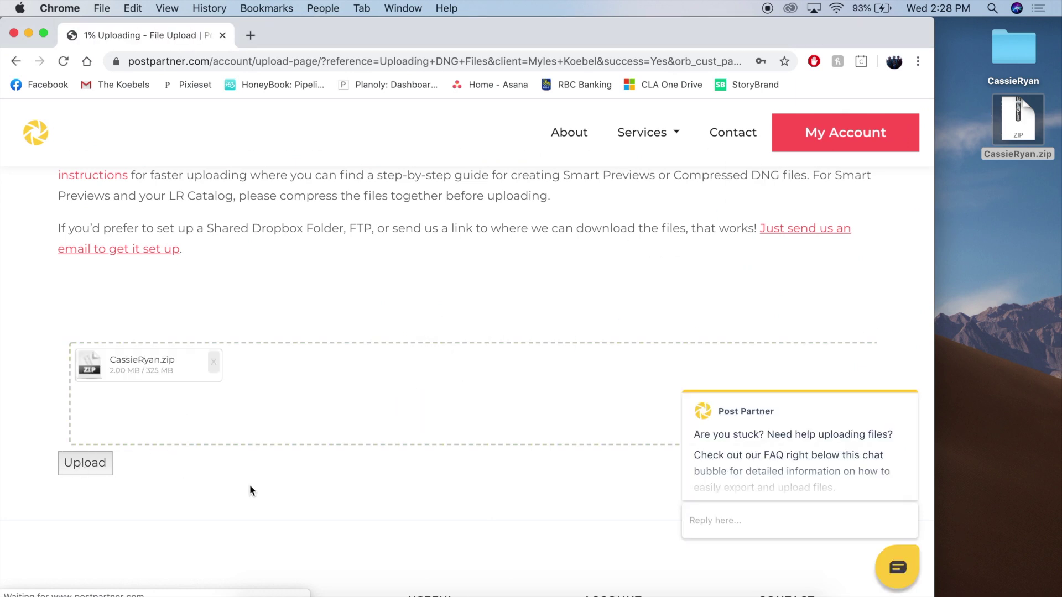